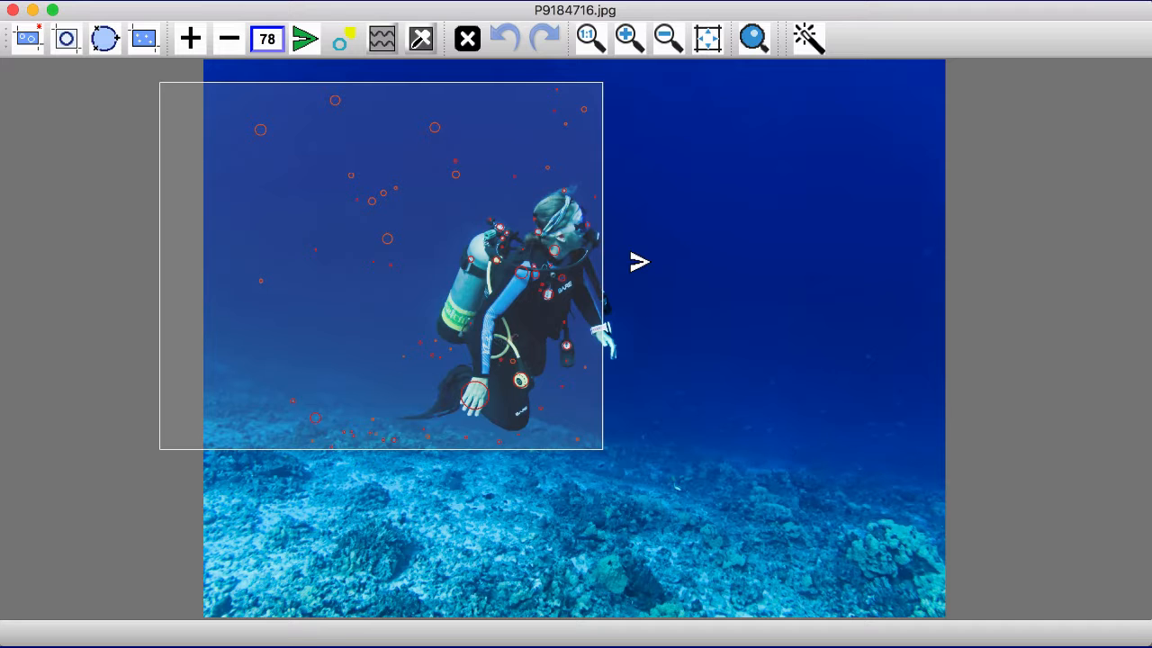
Limit the selection at the upper left of the diver photo to the blue water with a color mask, previewing the inverted mask
click(420, 39)
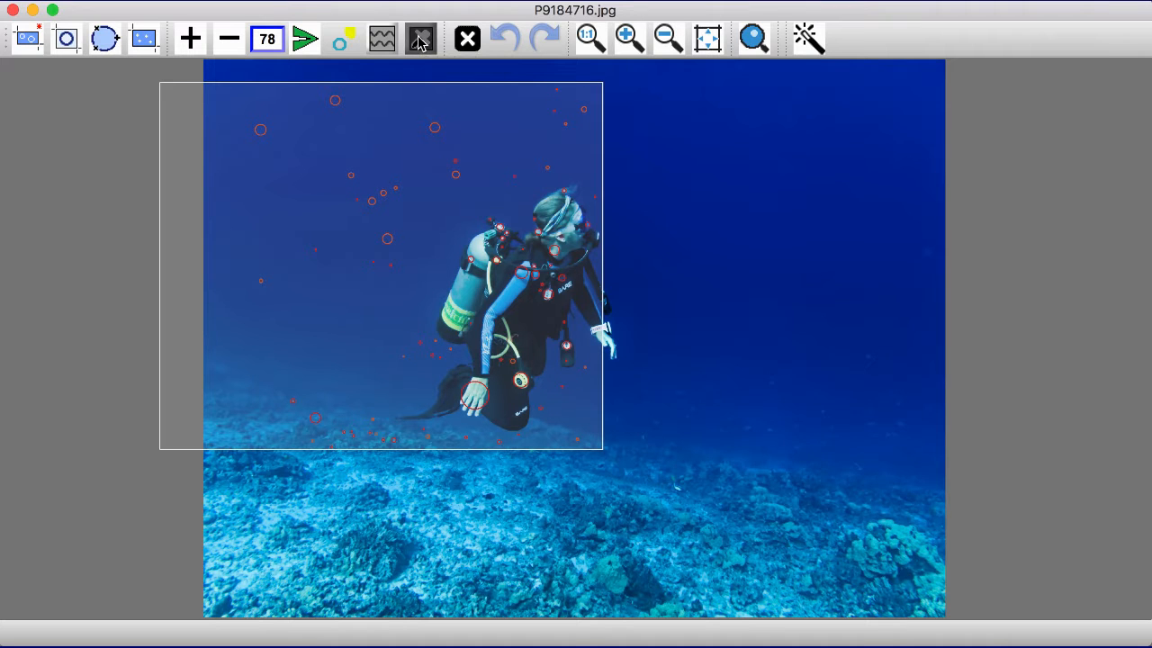
click(821, 320)
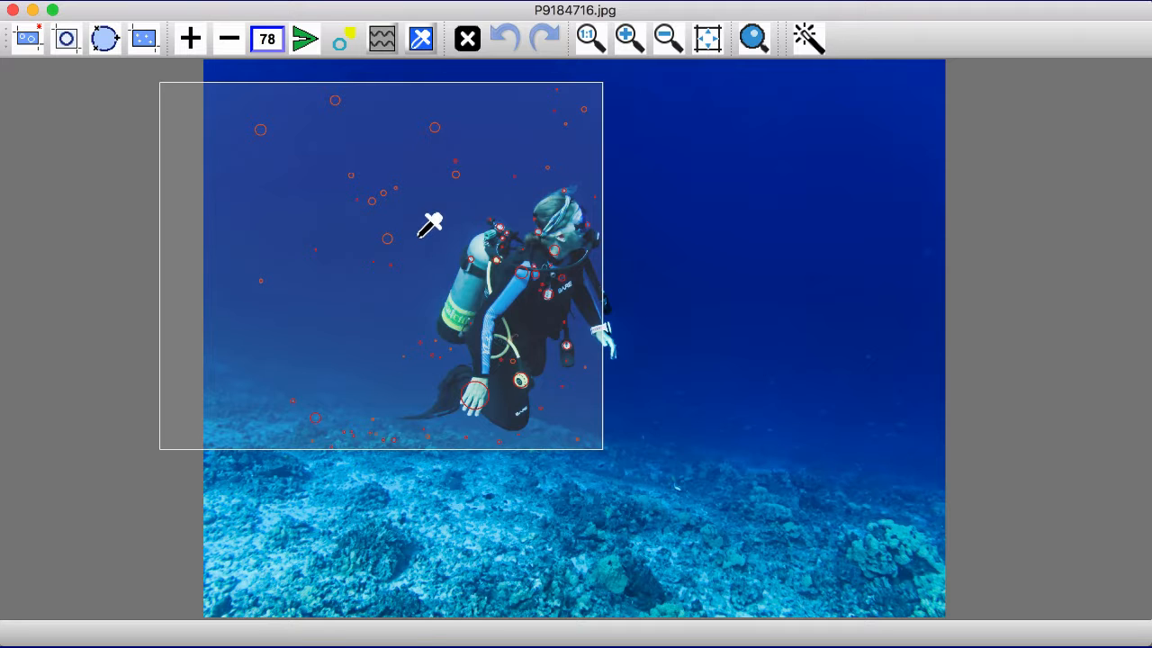
click(418, 240)
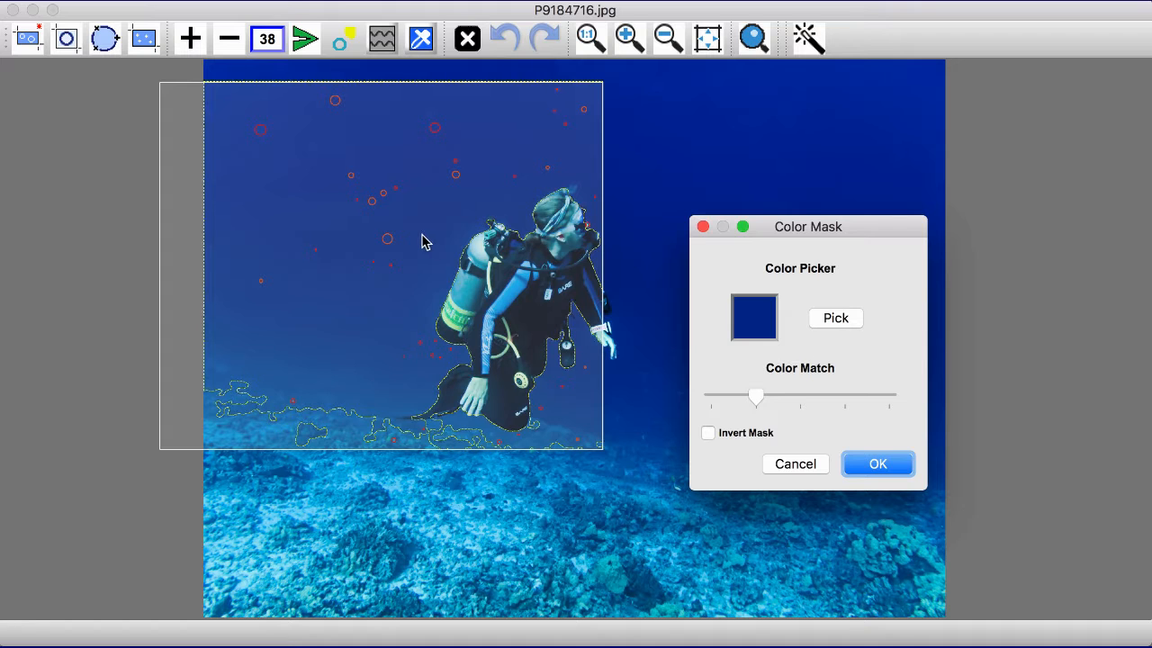
mouse_move(756, 399)
mouse_down()
mouse_move(798, 405)
mouse_move(756, 405)
mouse_up()
click(708, 433)
click(708, 432)
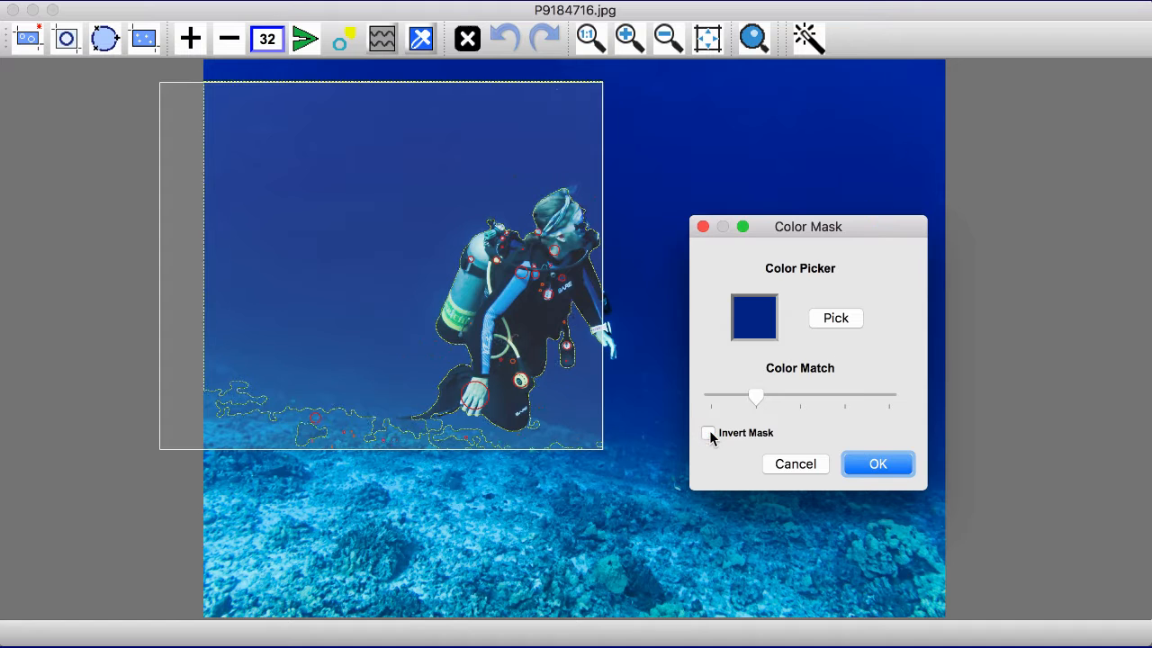
click(877, 466)
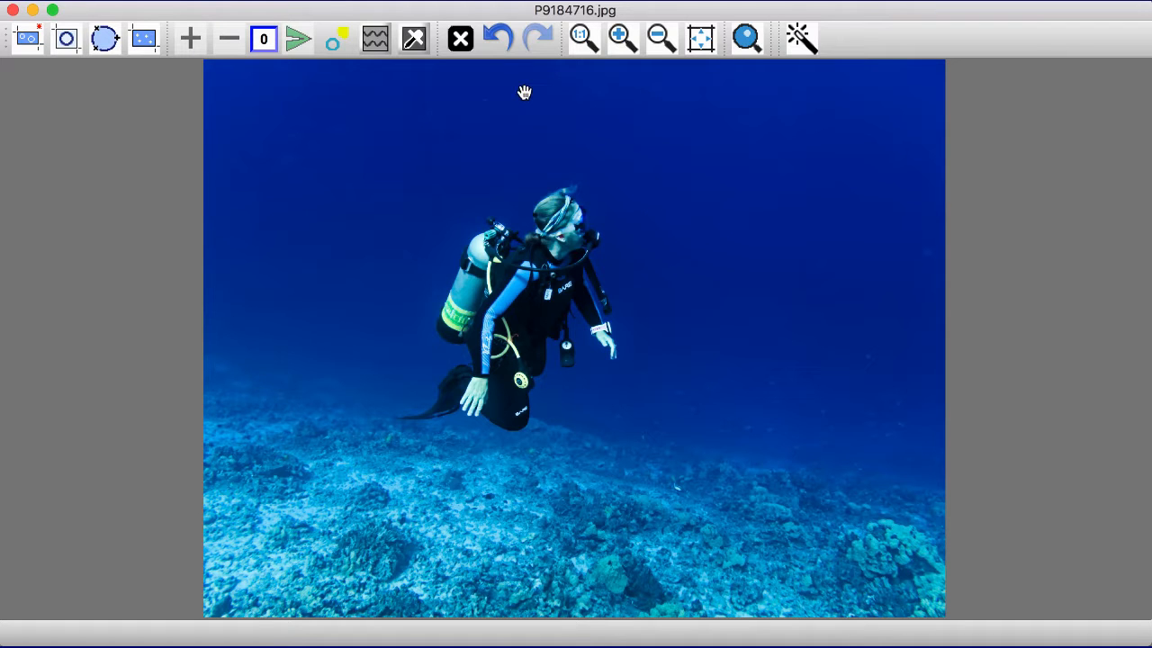
Select the area from the diver to the photo's right edge and color-mask its blue water with Color Match at the lowest mark
drag(515, 68, 963, 510)
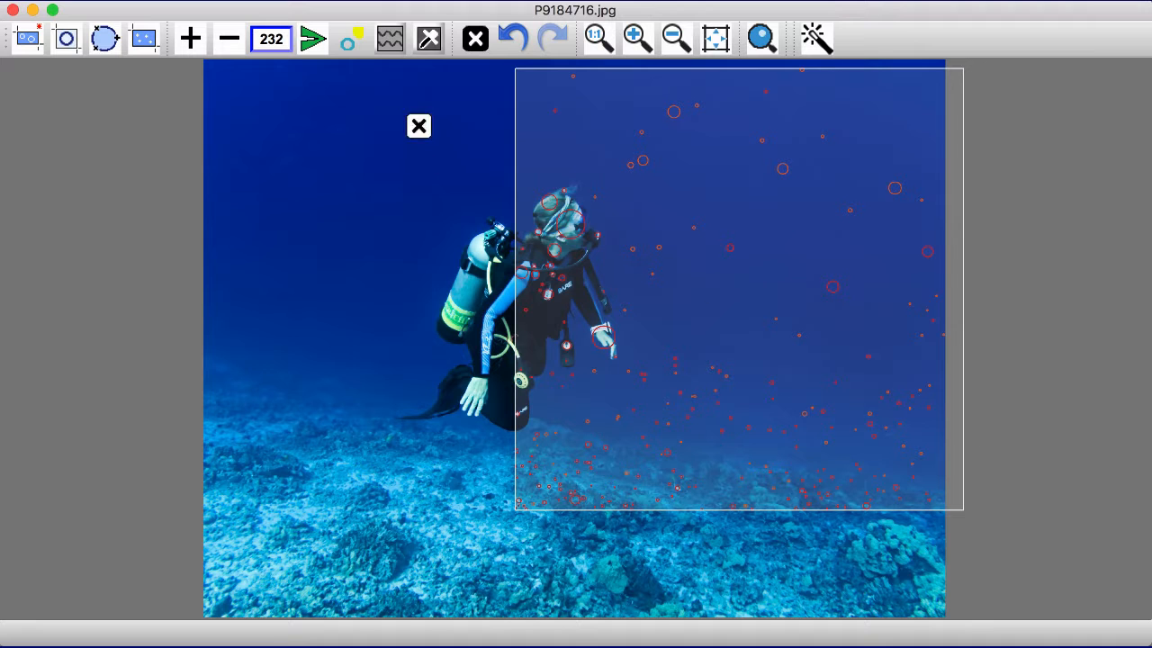
click(431, 50)
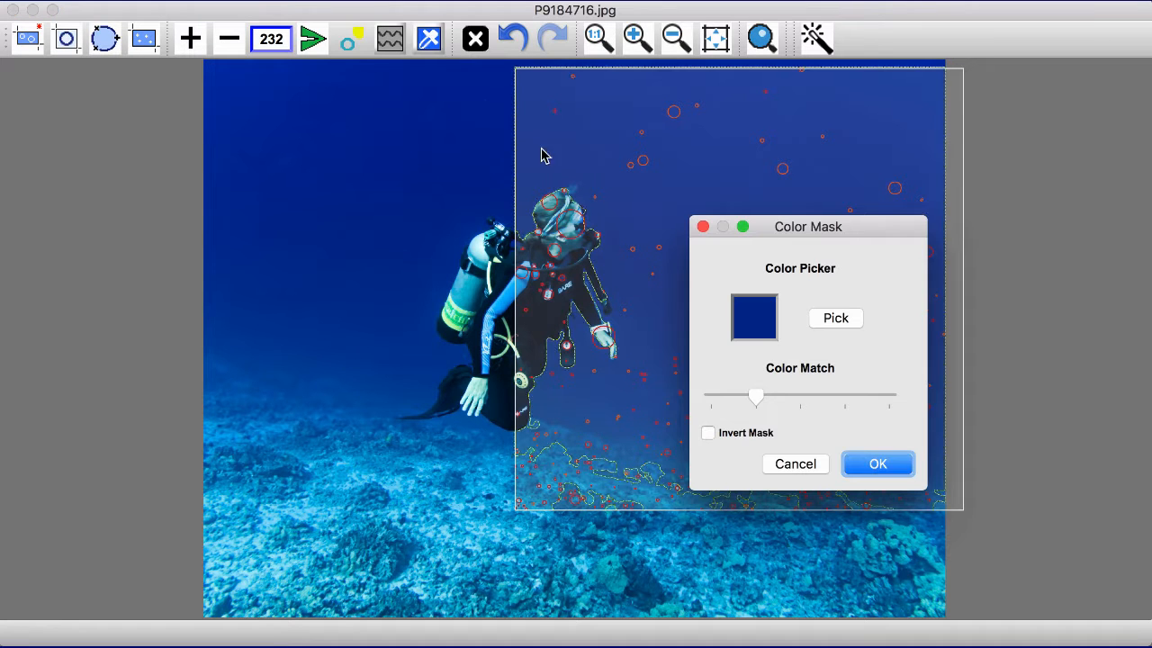
drag(830, 228, 272, 236)
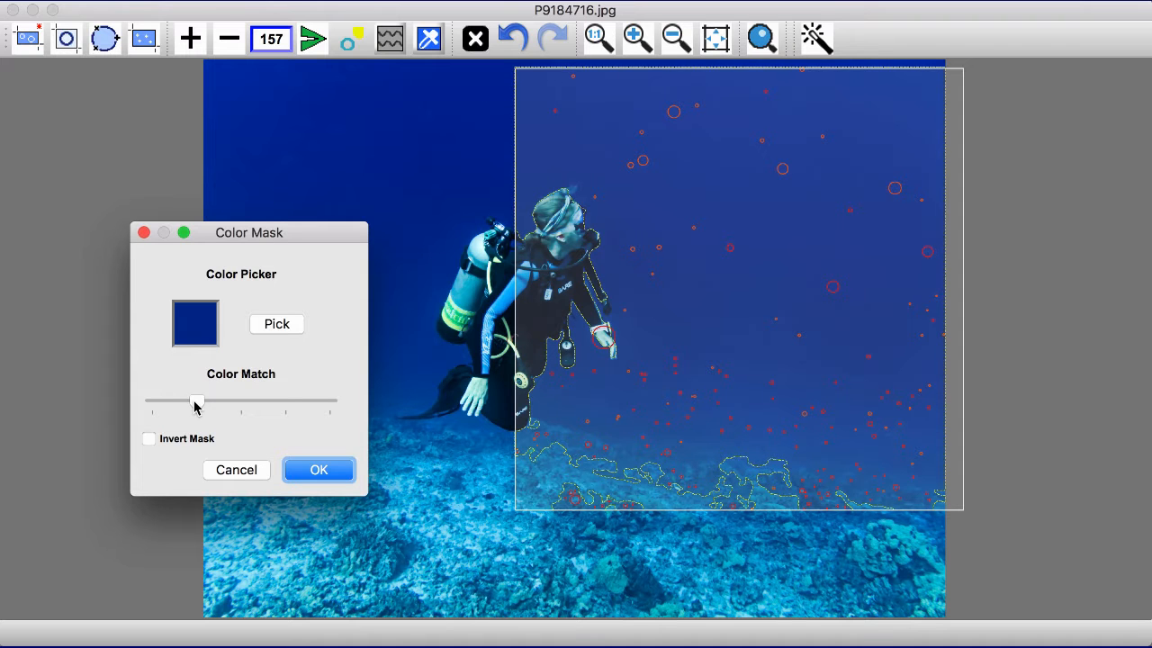
drag(196, 402, 155, 407)
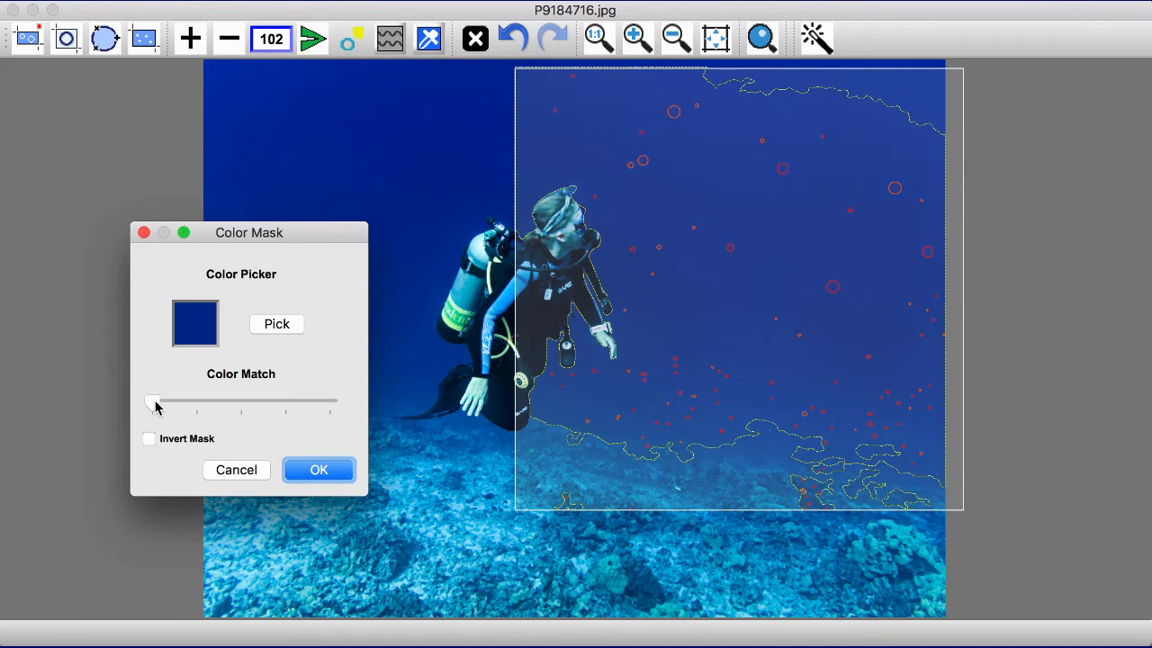
Resample the mask color from the open water right of the diver and accept the color mask
click(276, 324)
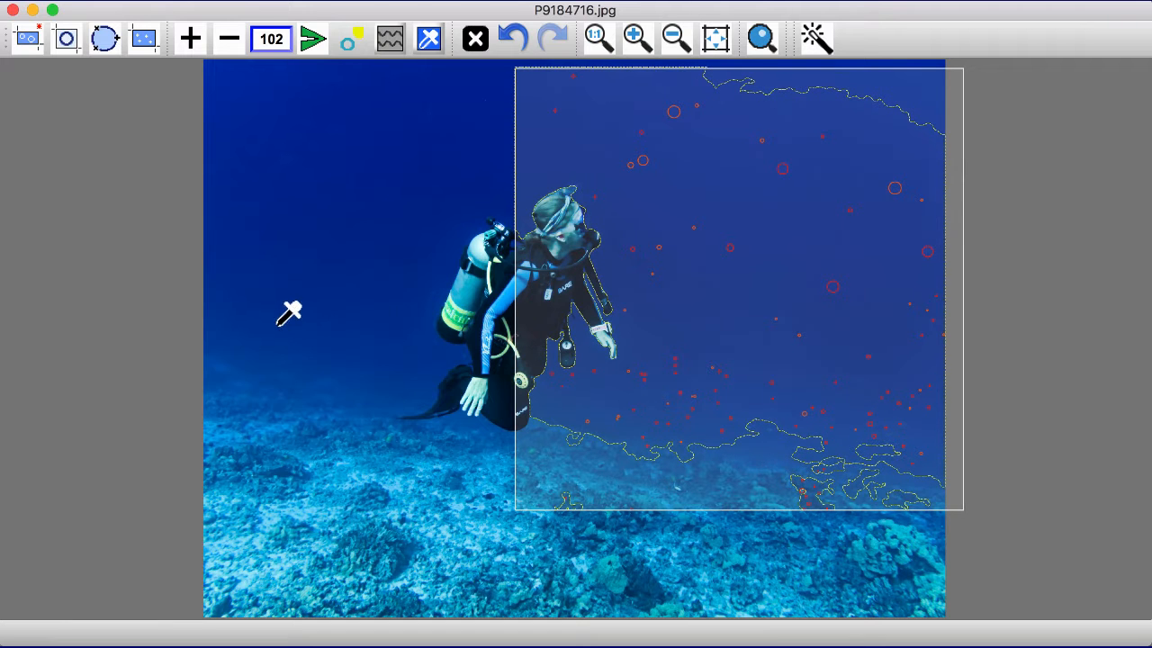
click(762, 275)
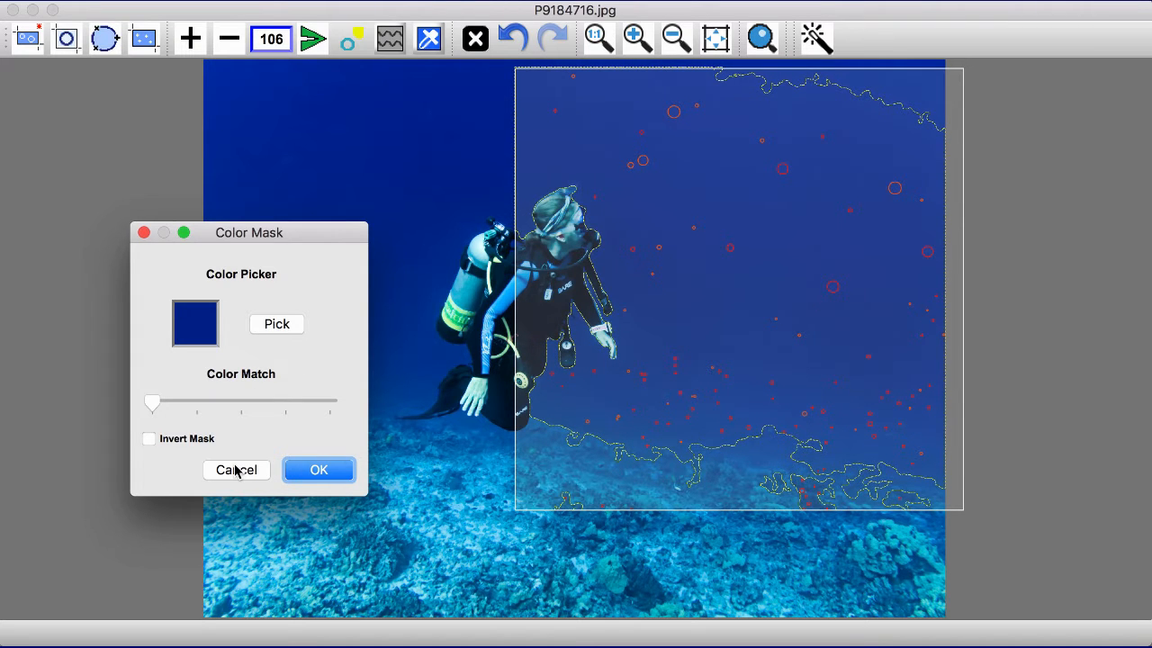
click(306, 469)
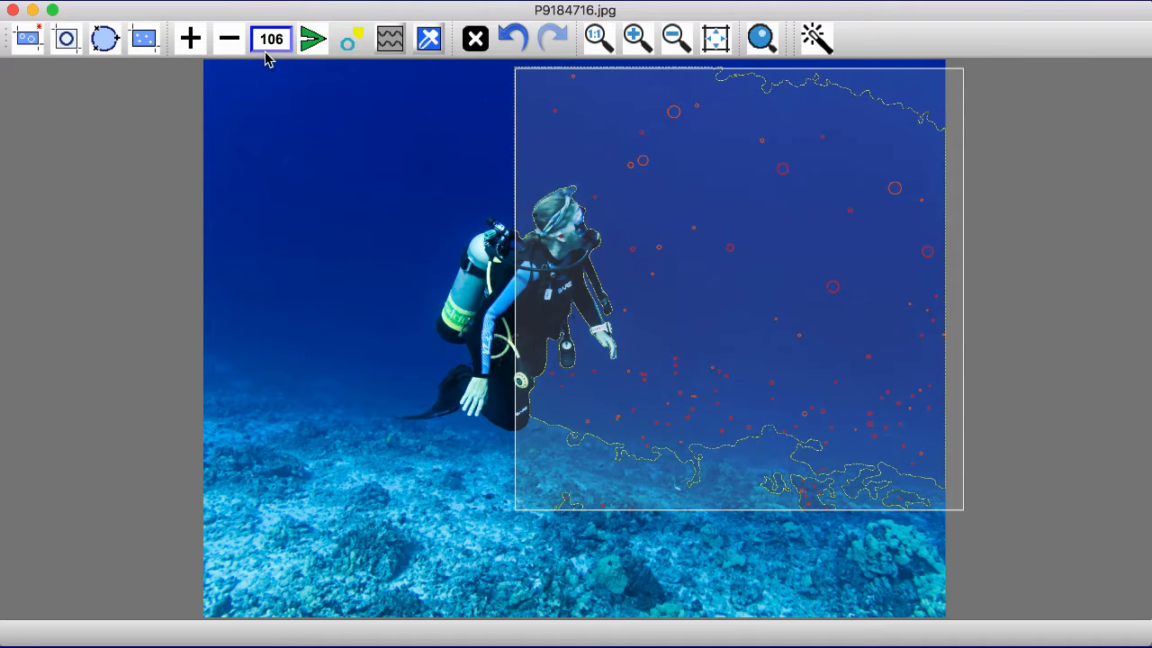
Detect additional particles in the water beside the diver and accept the same color mask for them
click(200, 46)
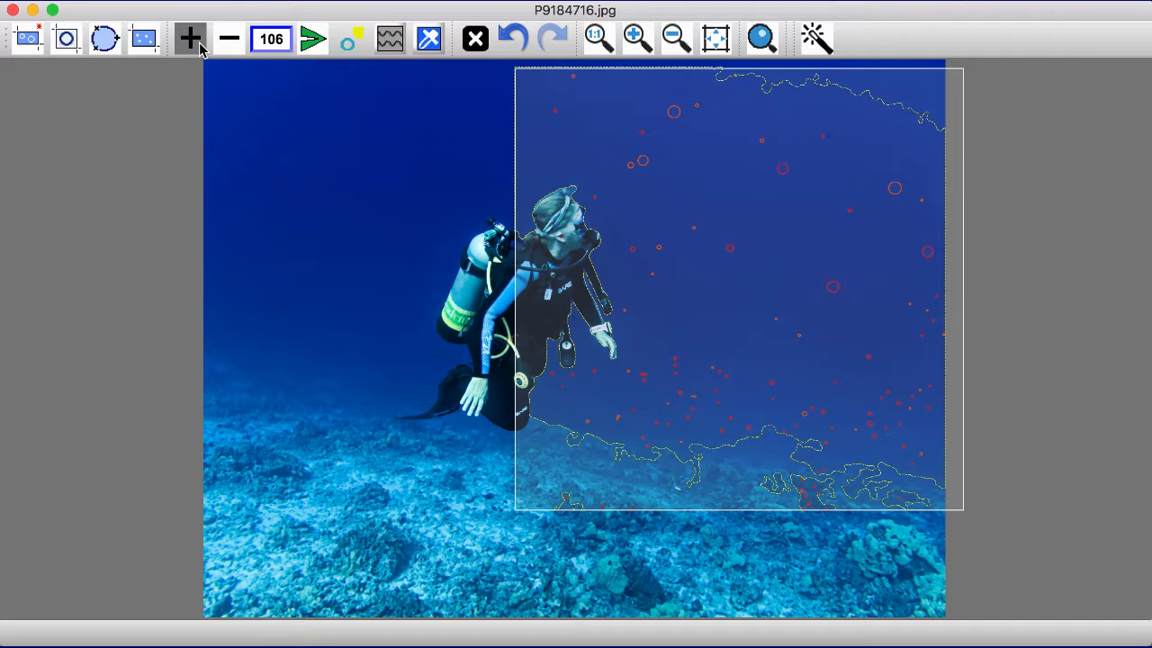
click(304, 194)
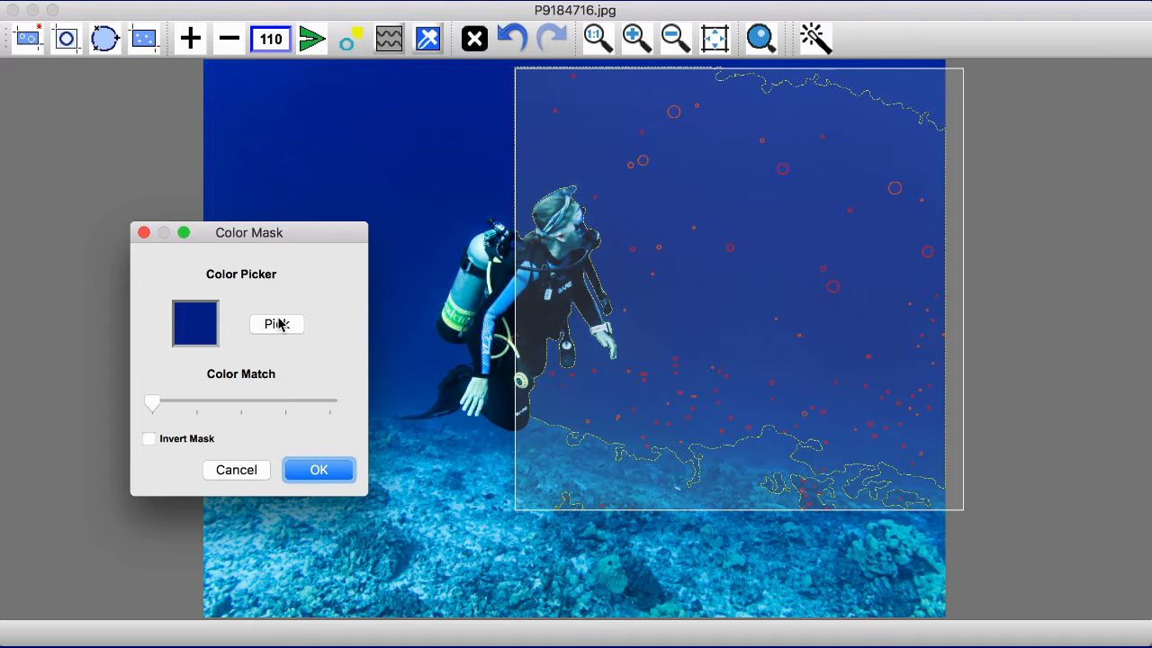
click(309, 480)
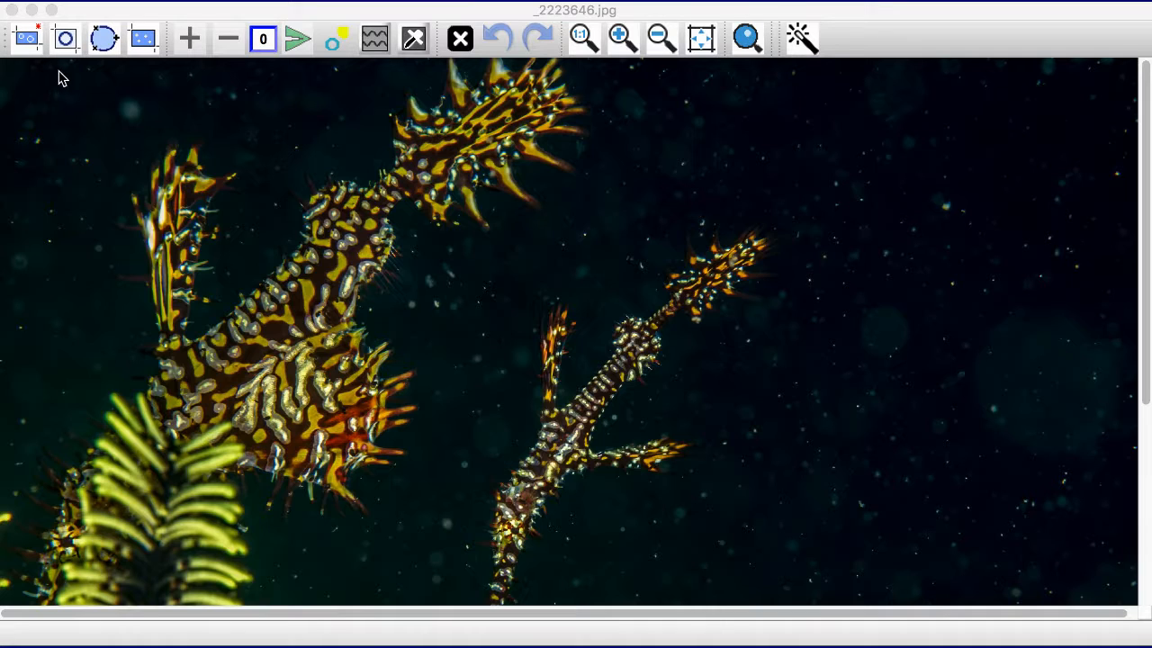
Select a rectangular region around the large ghost pipefish in _2223646.jpg to detect its particles
click(2, 66)
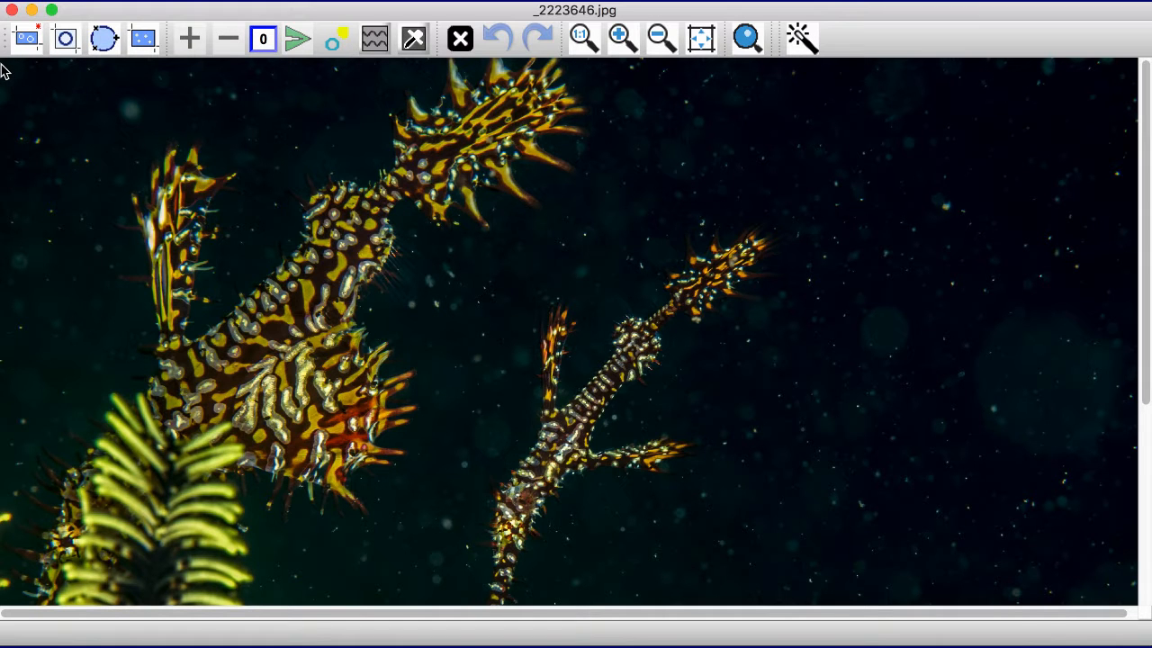
drag(1, 66, 569, 561)
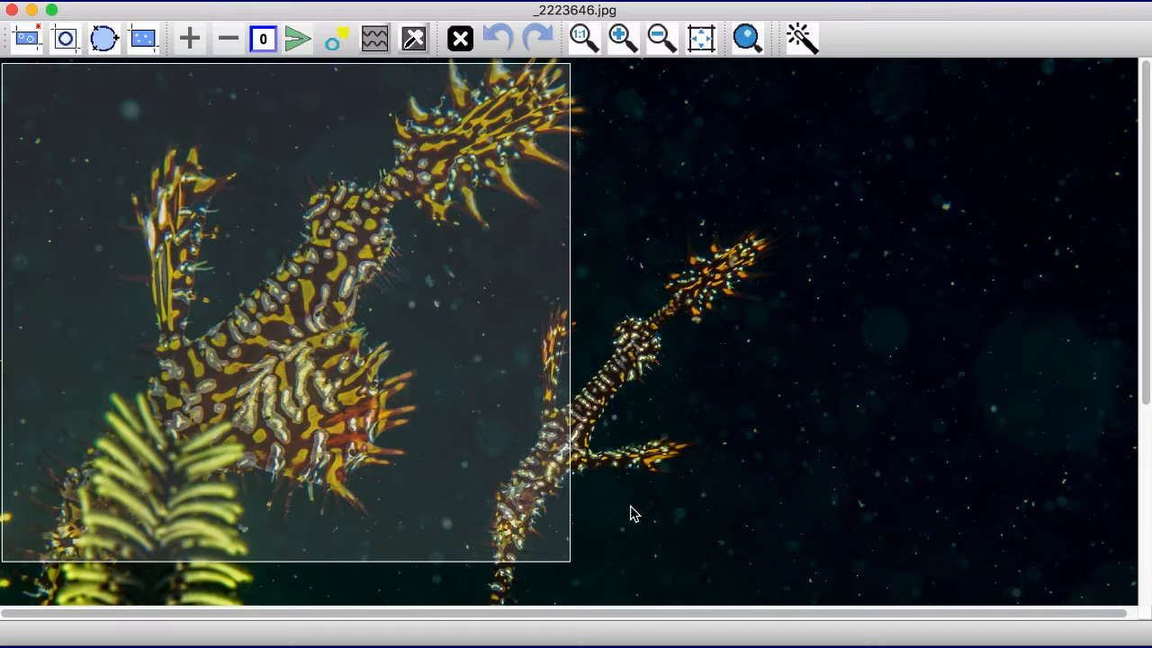
click(601, 246)
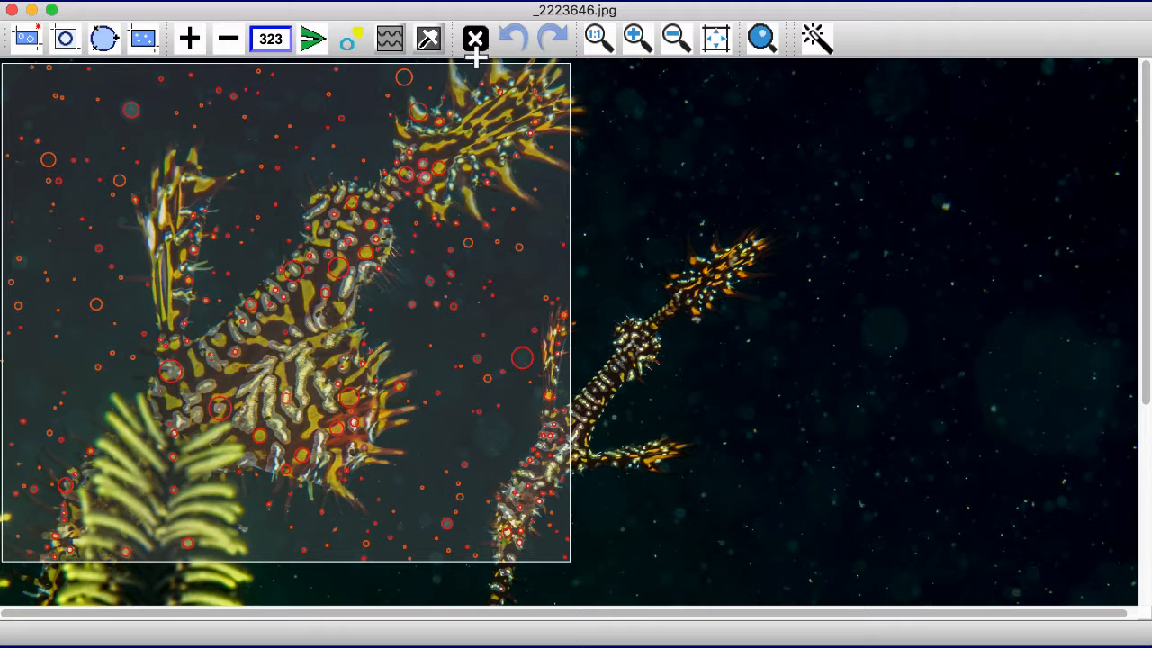
Color-mask the pipefish selection by the dark water color with Color Match at the middle mark
click(428, 39)
click(277, 324)
click(264, 230)
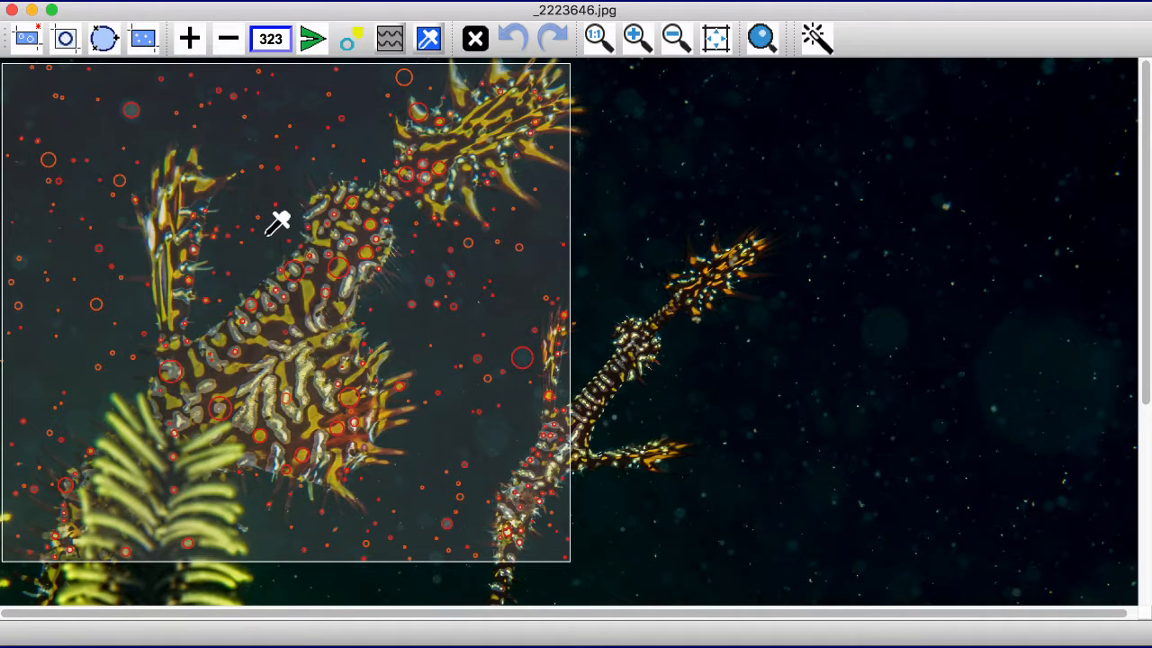
drag(266, 237, 813, 205)
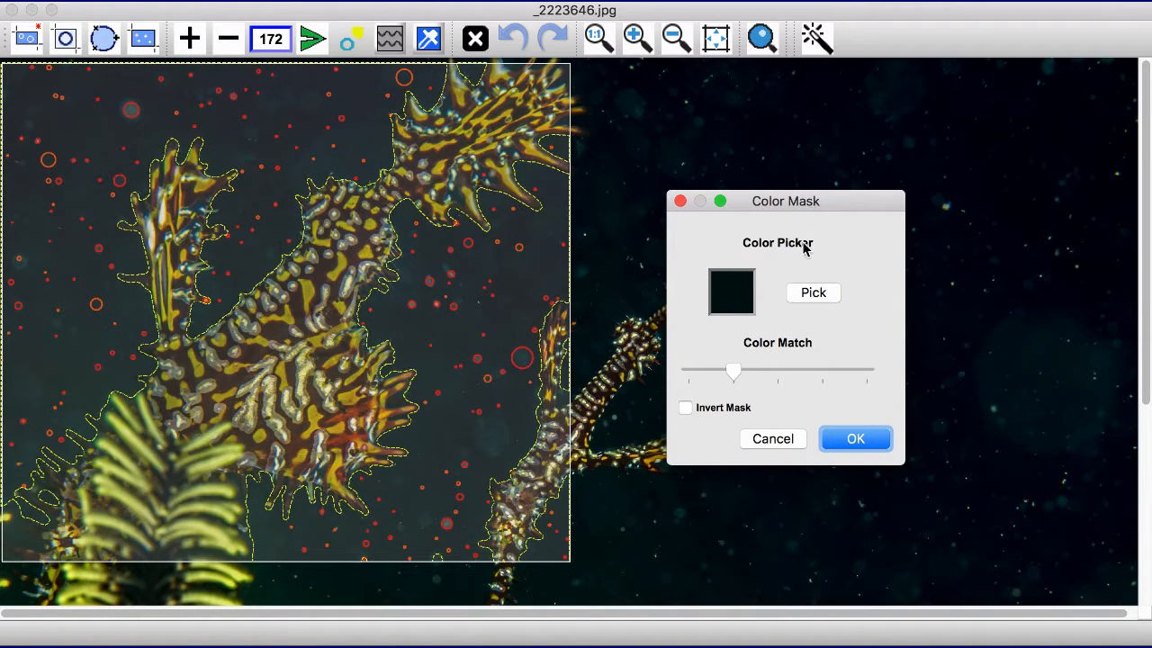
drag(735, 372, 776, 383)
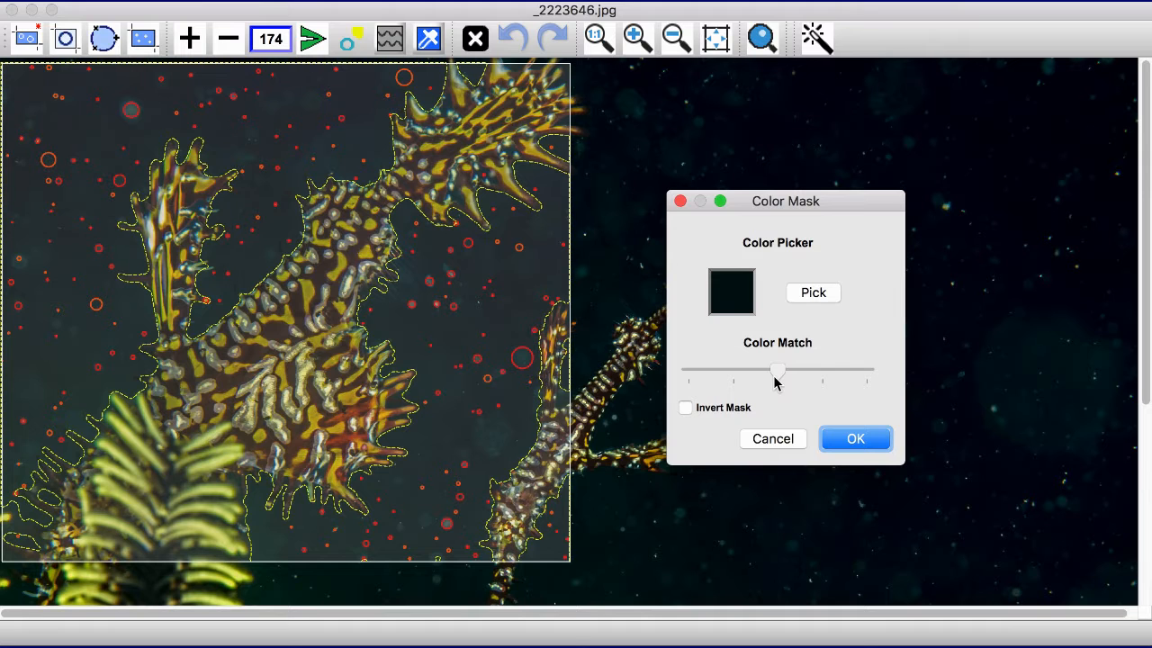
click(850, 446)
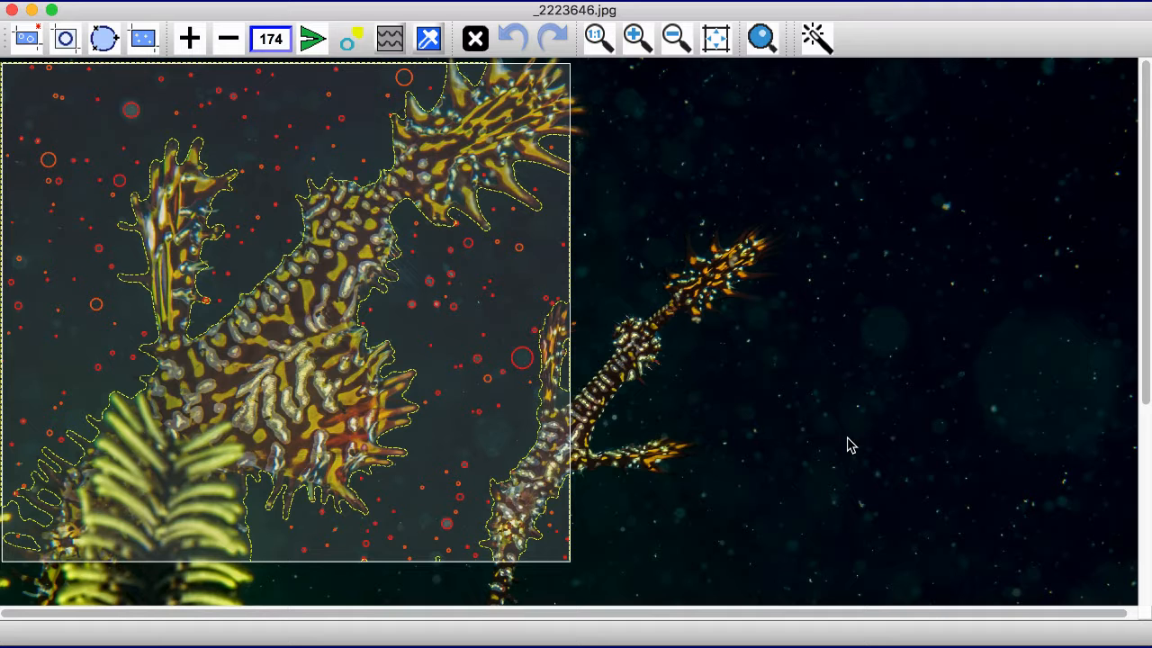
Remove one detected particle marker near the large pipefish's head
click(473, 168)
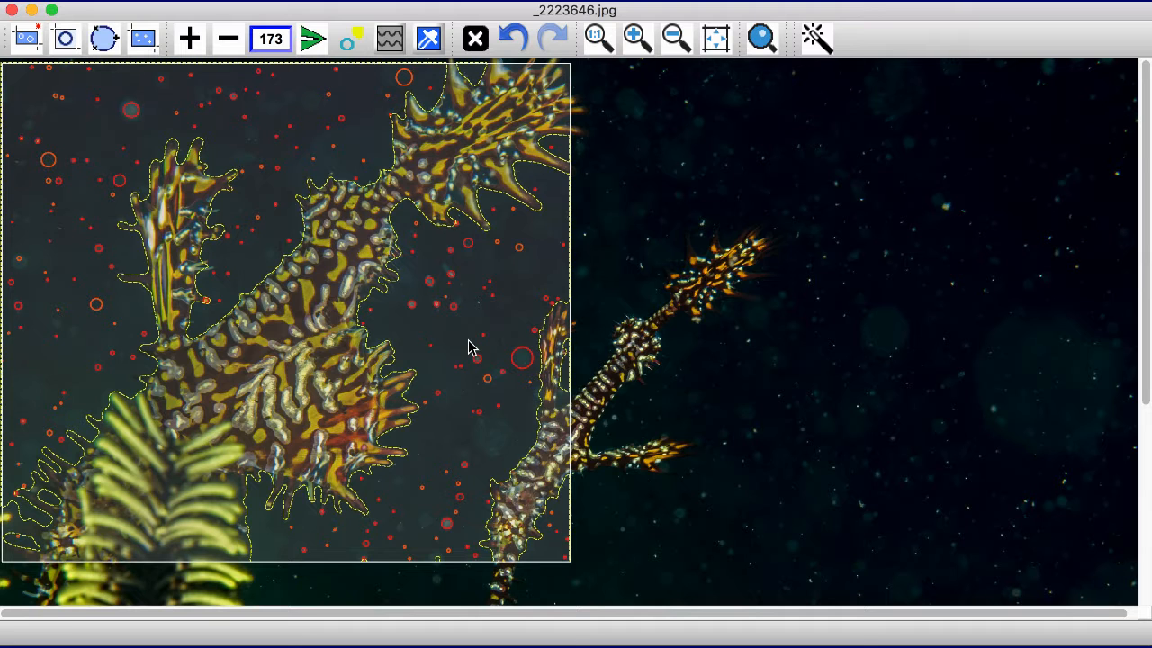
click(591, 281)
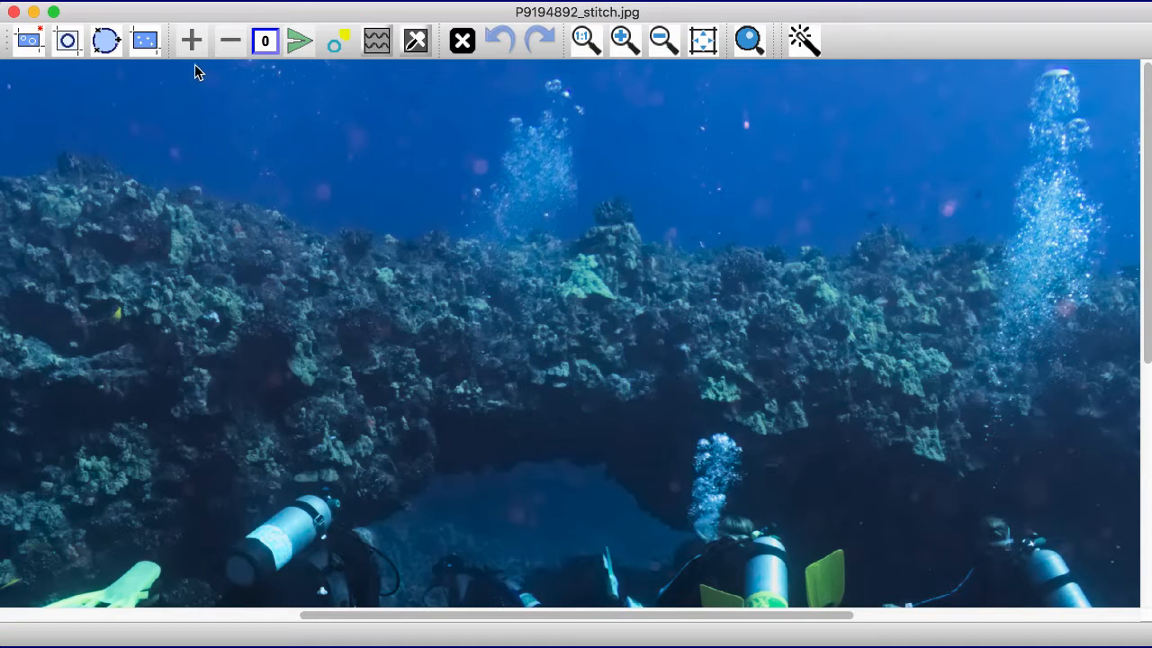
Select the upper reef and water area in P9194892_stitch.jpg and color-mask it by the blue water color
drag(193, 65, 929, 390)
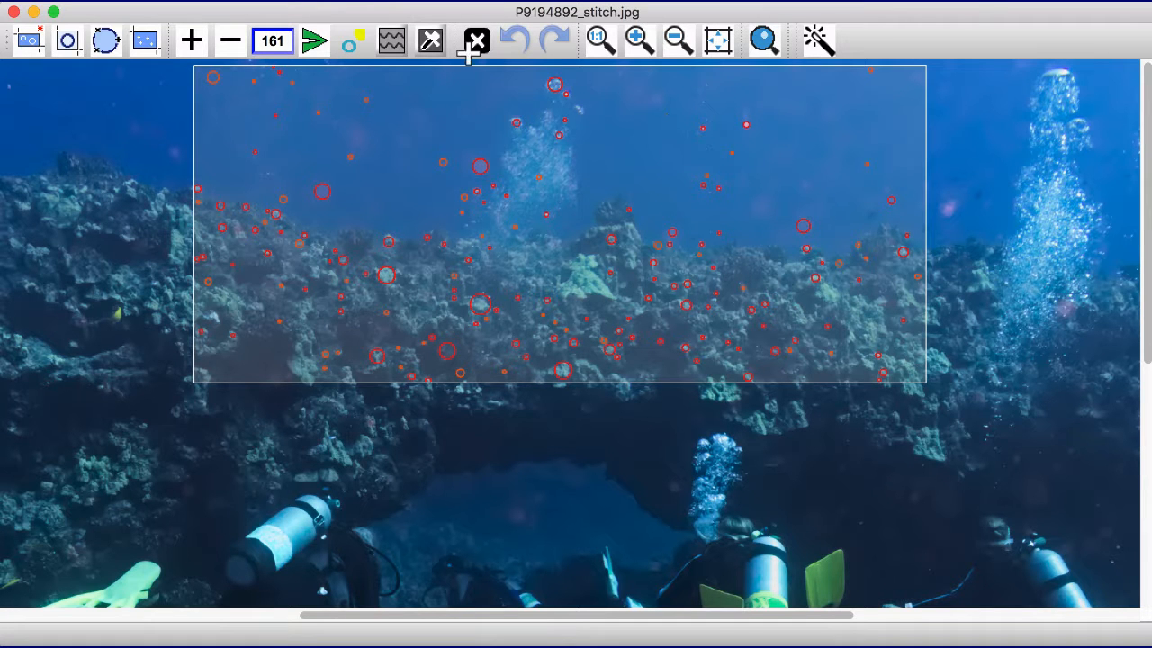
click(431, 40)
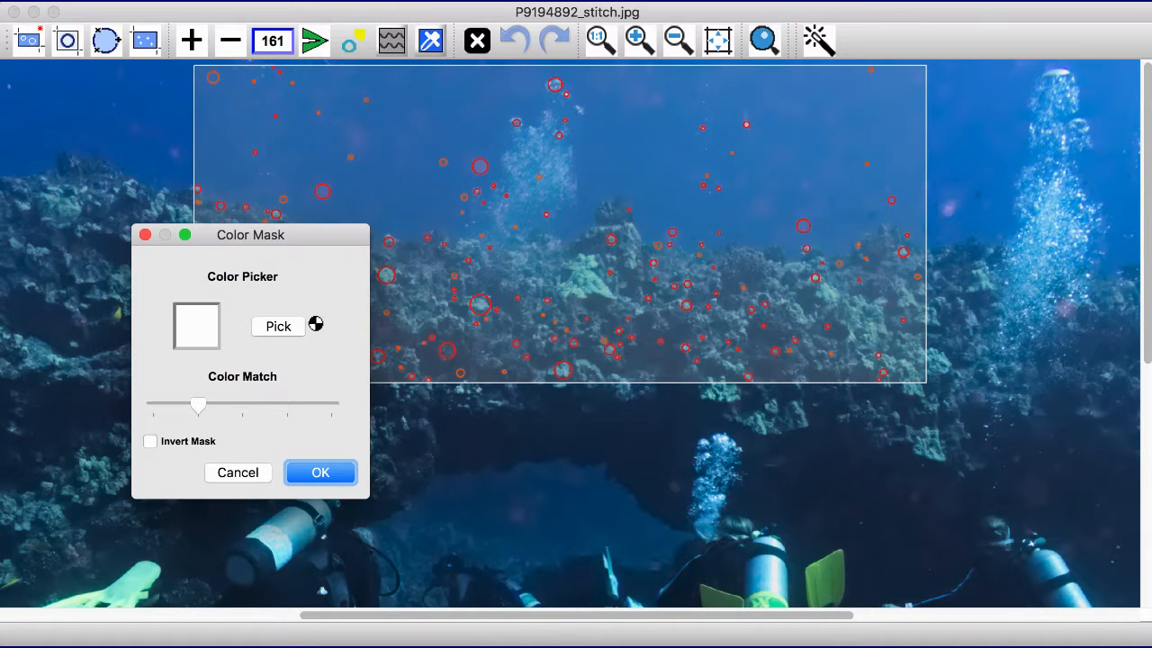
click(285, 326)
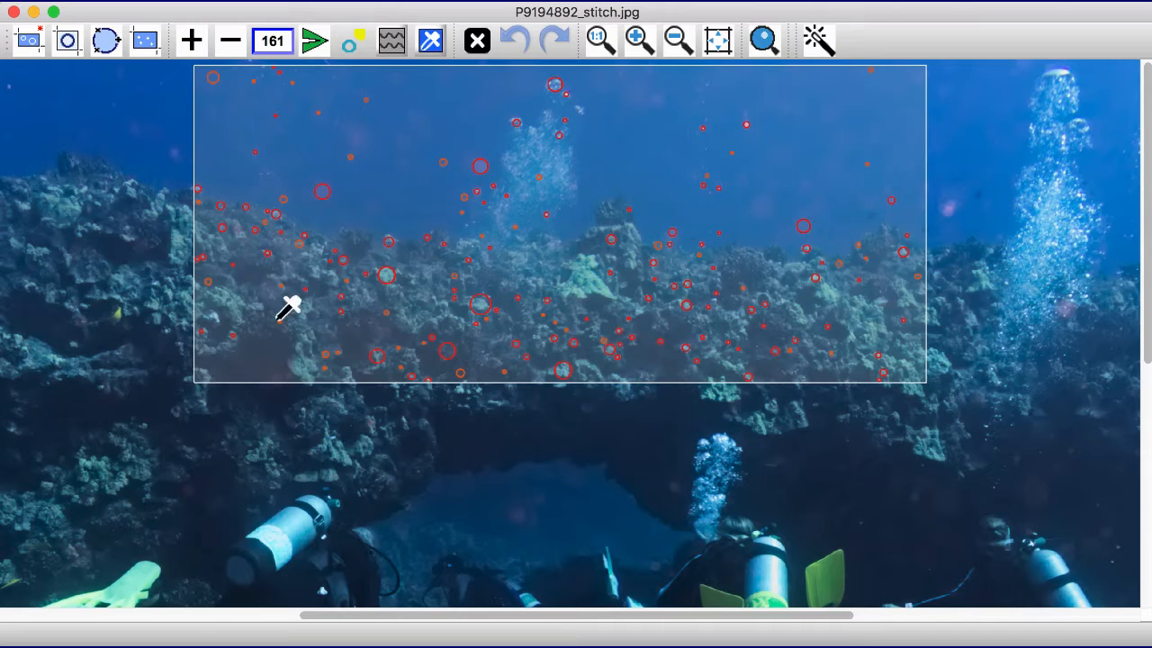
click(402, 154)
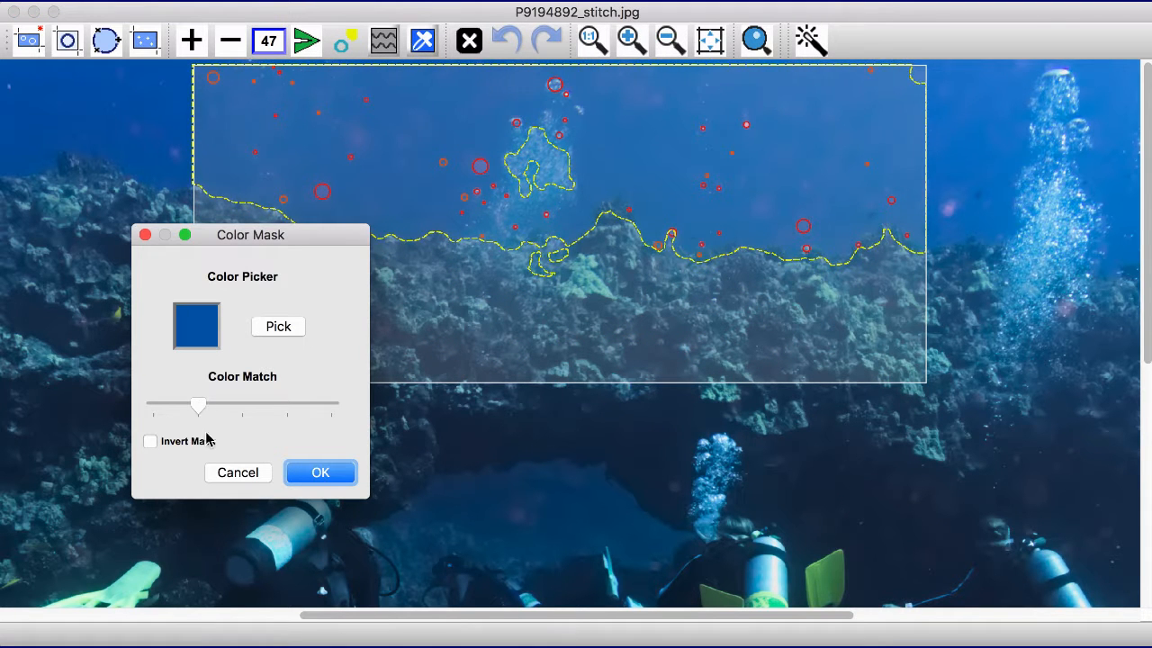
click(299, 472)
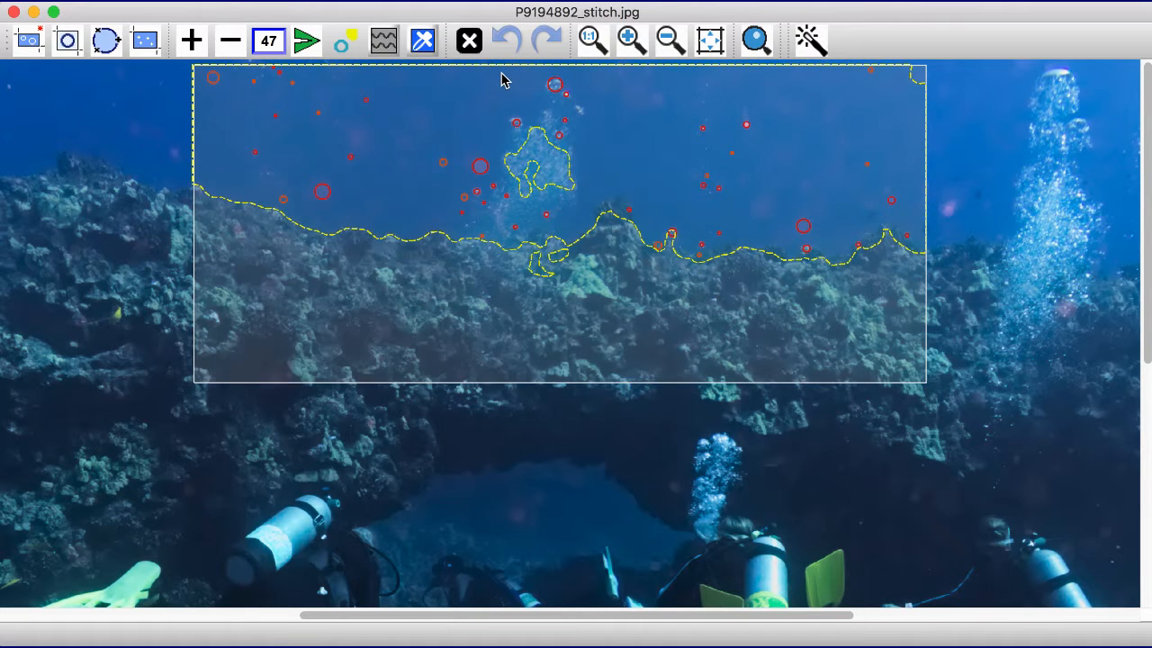
Remove the detected markers around the rising bubbles, and detect more particles in the water using the same color mask
drag(514, 114, 591, 293)
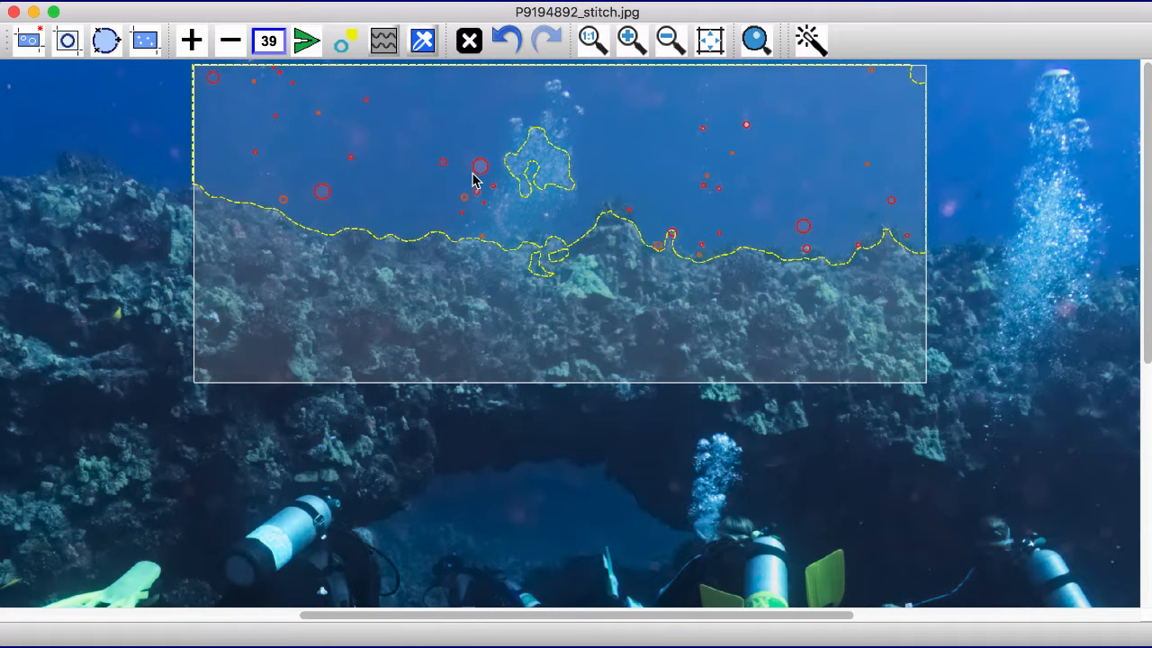
drag(504, 266, 507, 265)
click(194, 40)
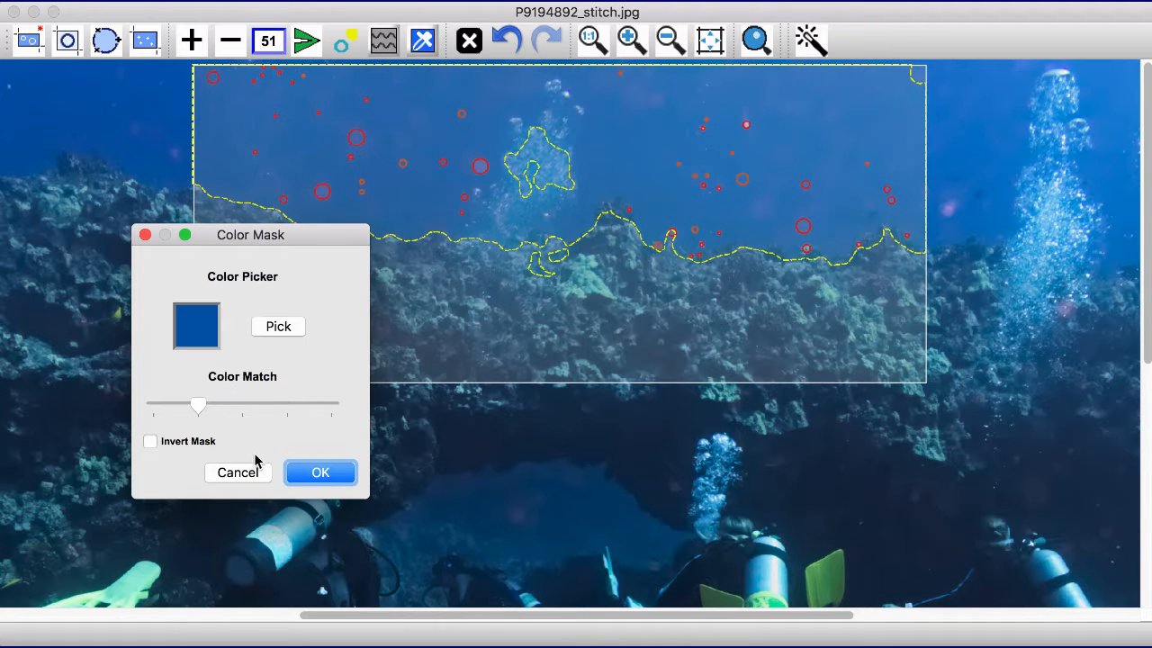
click(308, 477)
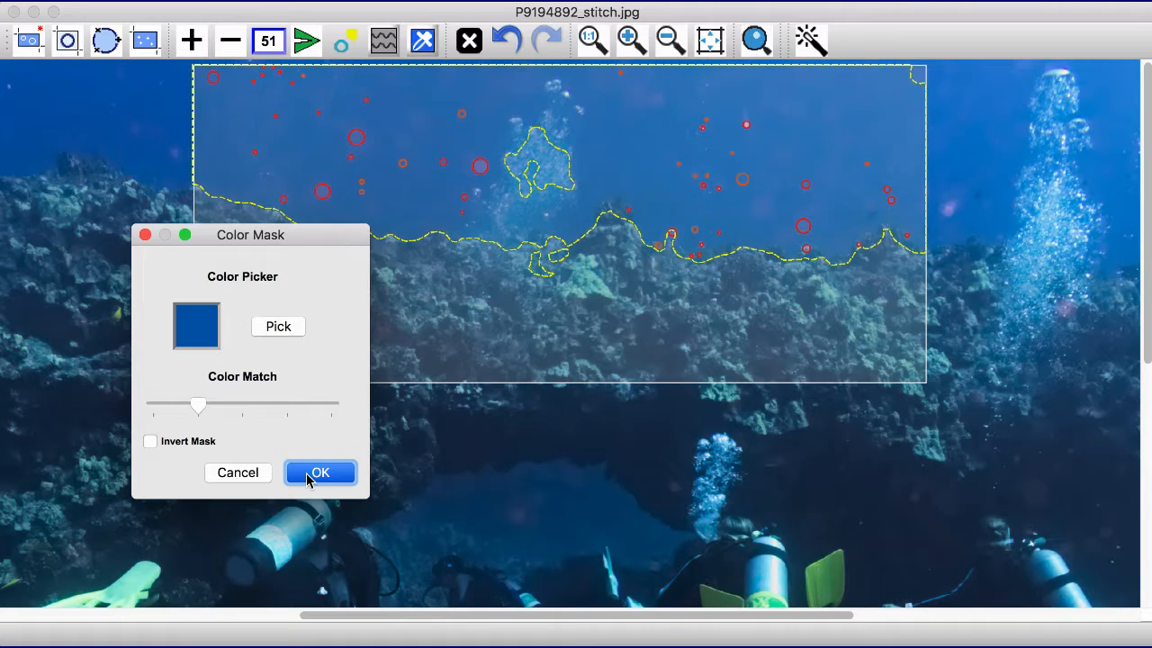